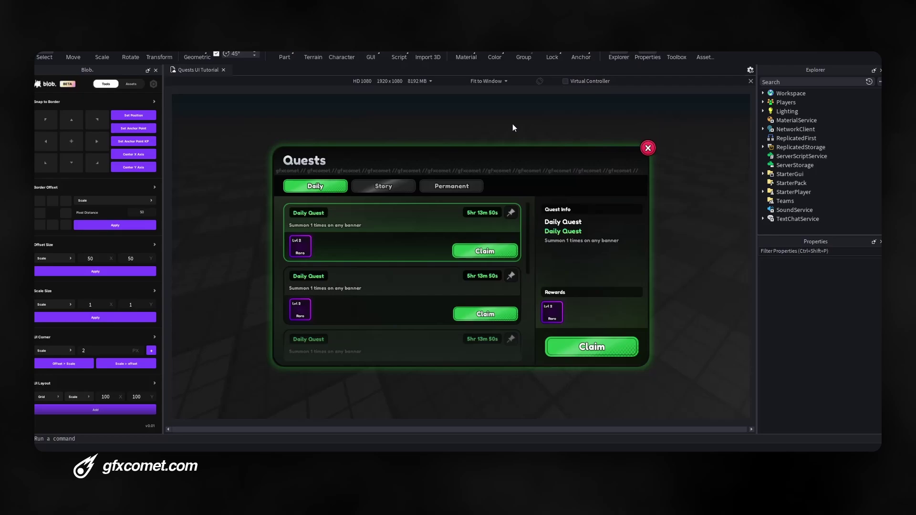
Disable the first Quests ScreenGui under StarterGui and enable the Marketplace ScreenGui in its place
click(763, 174)
scroll(791, 186, down, 3)
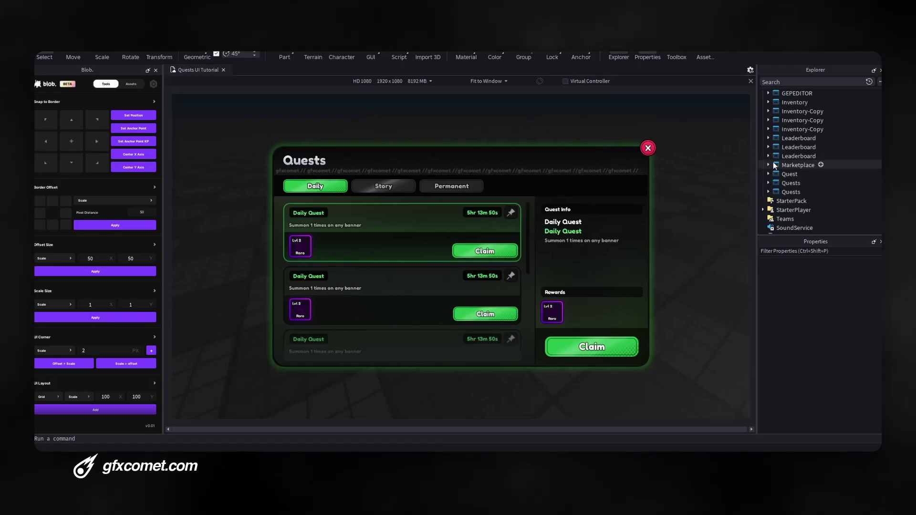
click(791, 183)
click(825, 374)
key(Up)
key(Up)
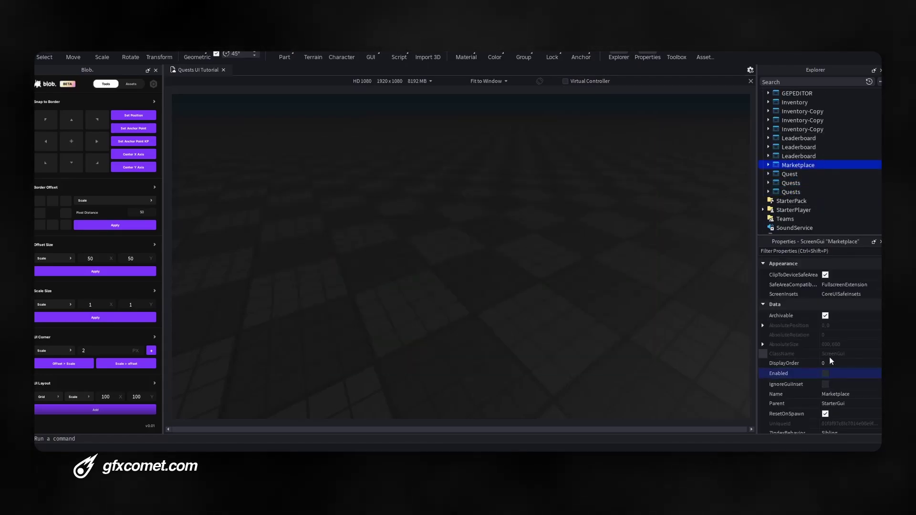
click(826, 374)
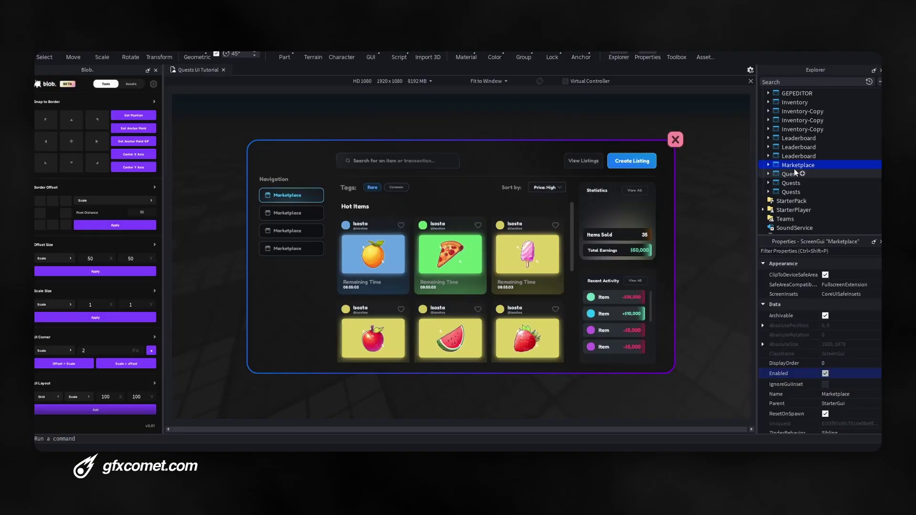
Duplicate the Marketplace ScreenGui and disable the first of the two, leaving the second one selected
key(ctrl+d)
click(826, 373)
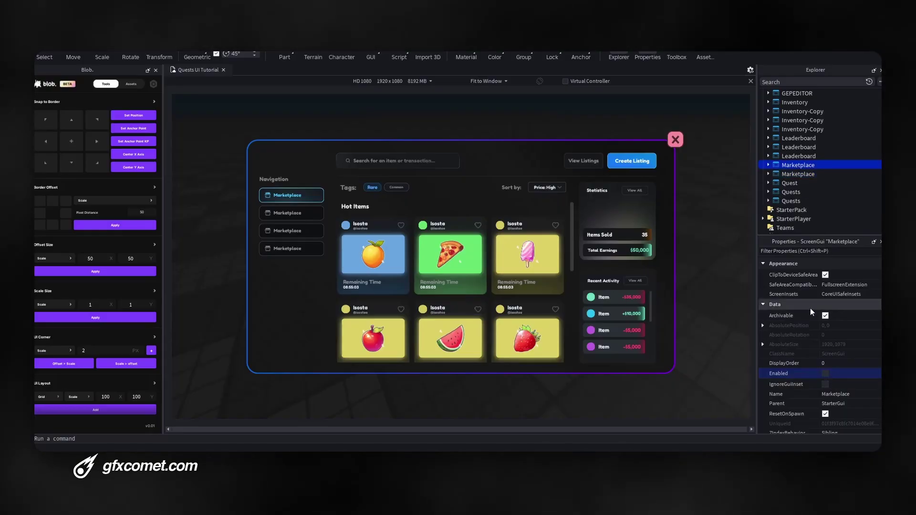
click(797, 173)
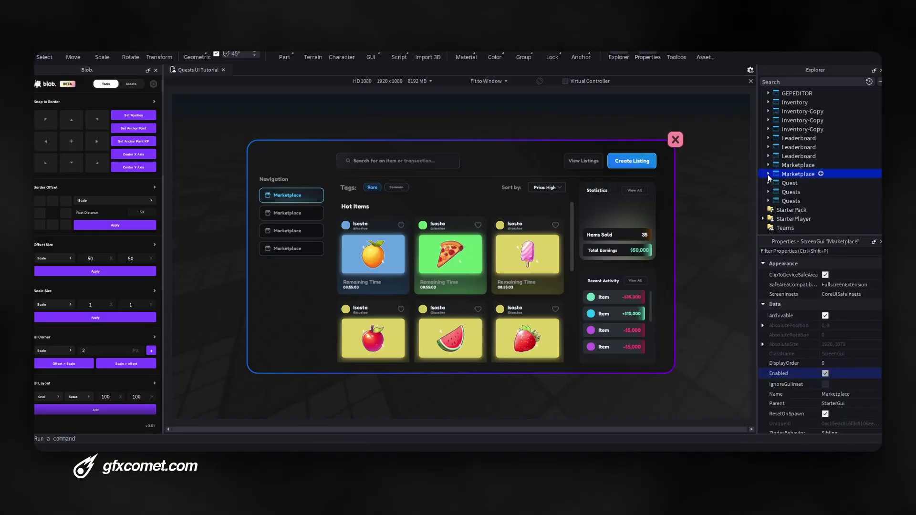
Set the UIStroke of the enabled Marketplace's Main frame to FixedSize stroke sizing with a thickness of 5
click(768, 173)
click(523, 148)
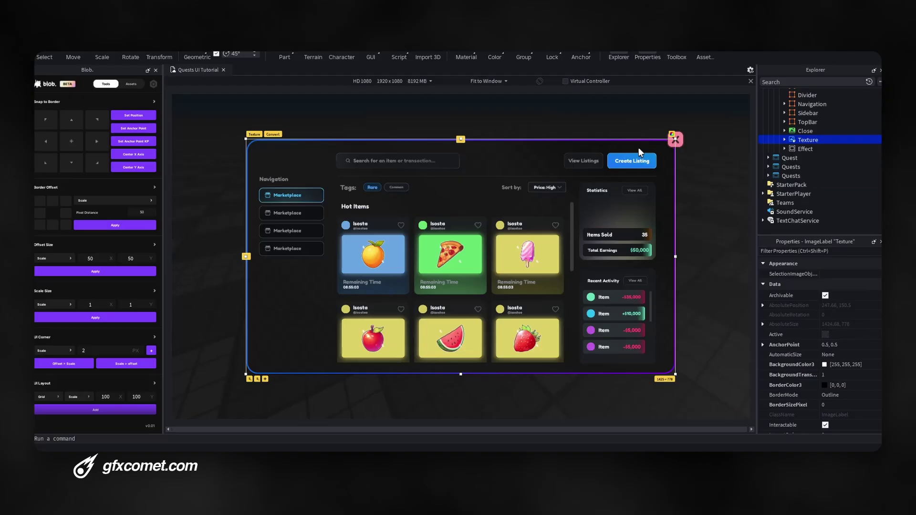
scroll(804, 143, up, 2)
click(810, 130)
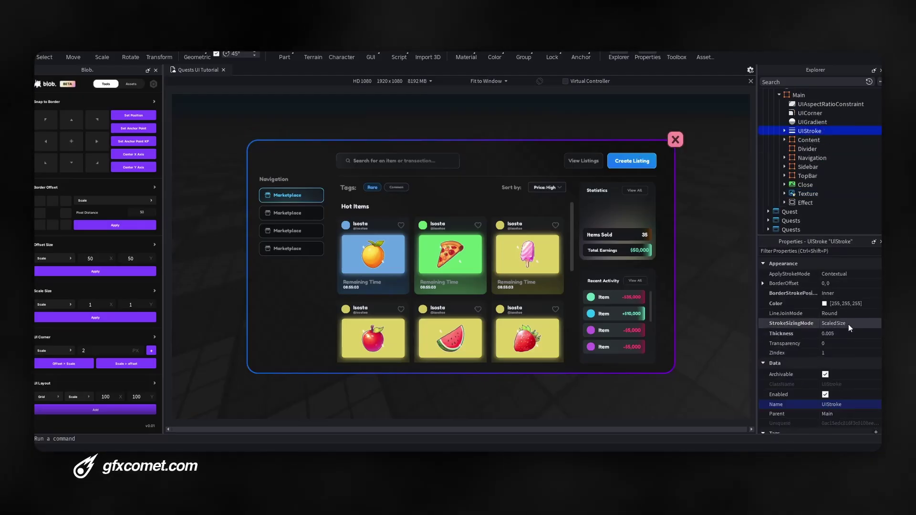
click(848, 324)
click(836, 333)
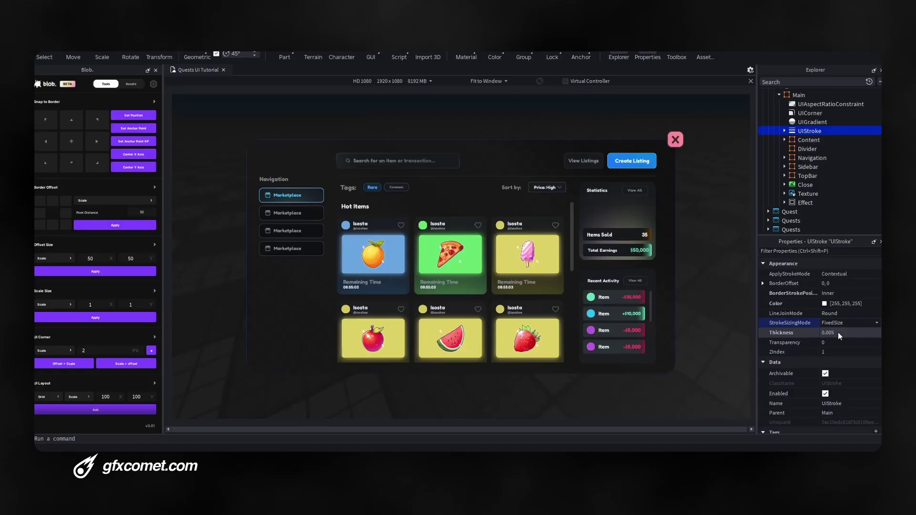
click(837, 332)
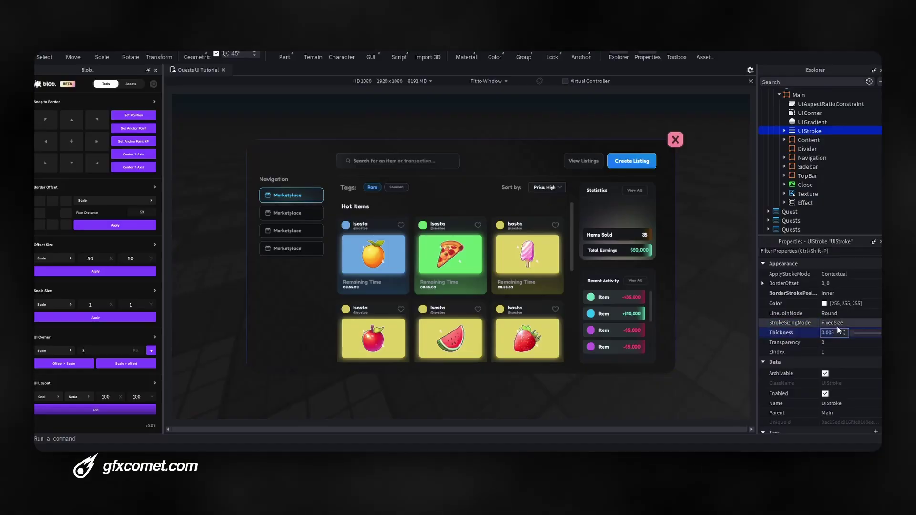
text(5)
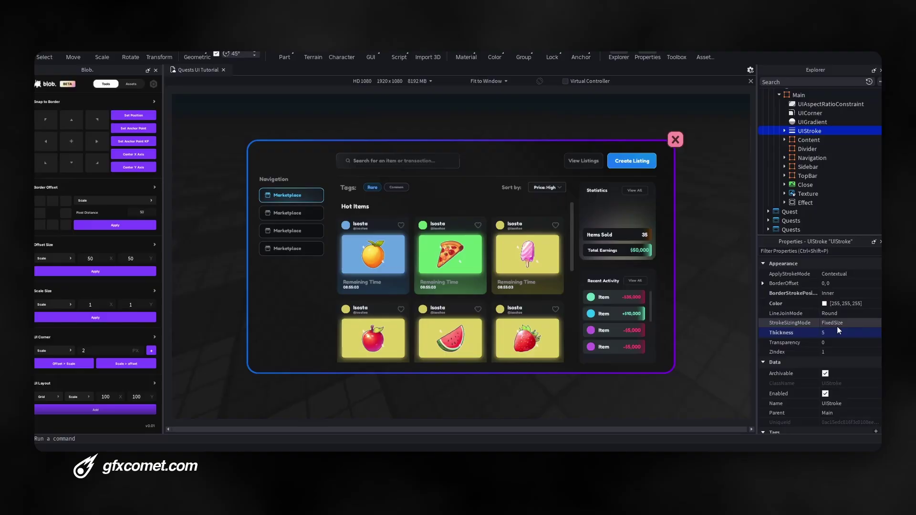
key(Return)
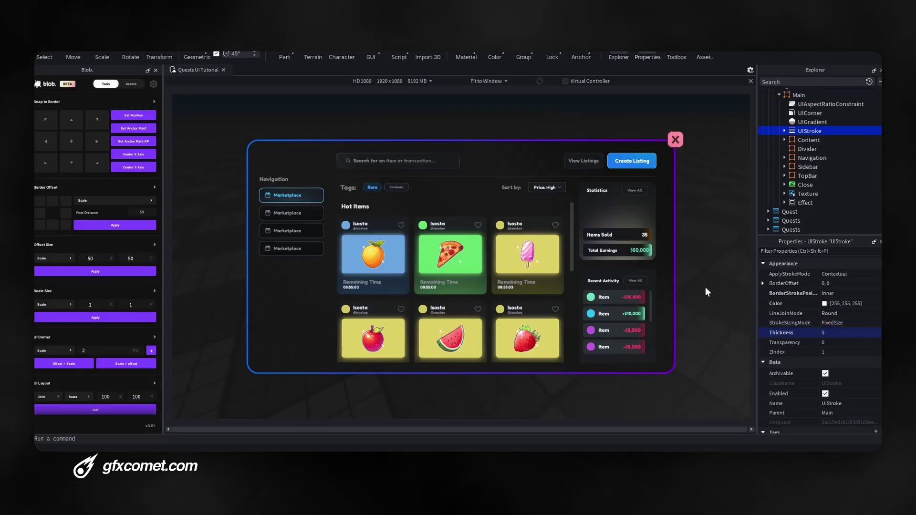
Preview the fixed-size stroke on iPhone 6 Plus, iPhone 5 and iPhone X screens, including at actual resolution
click(380, 82)
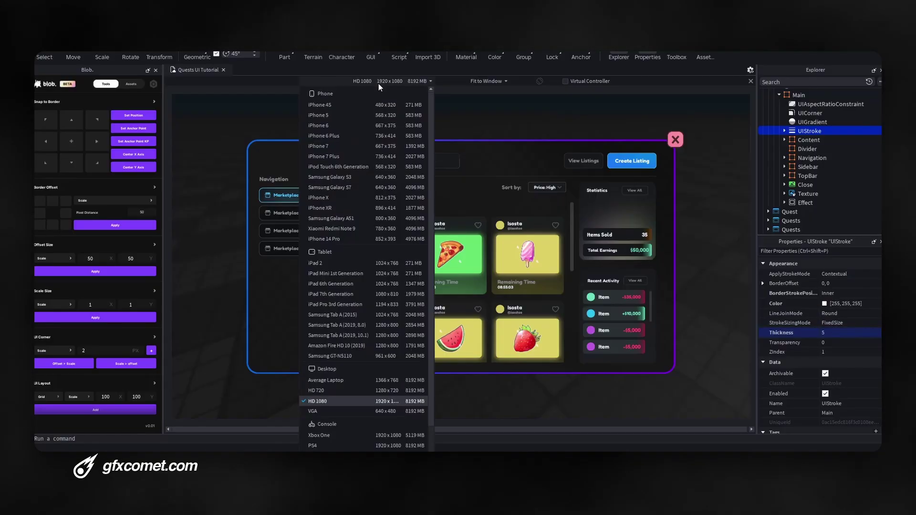
click(386, 138)
click(429, 146)
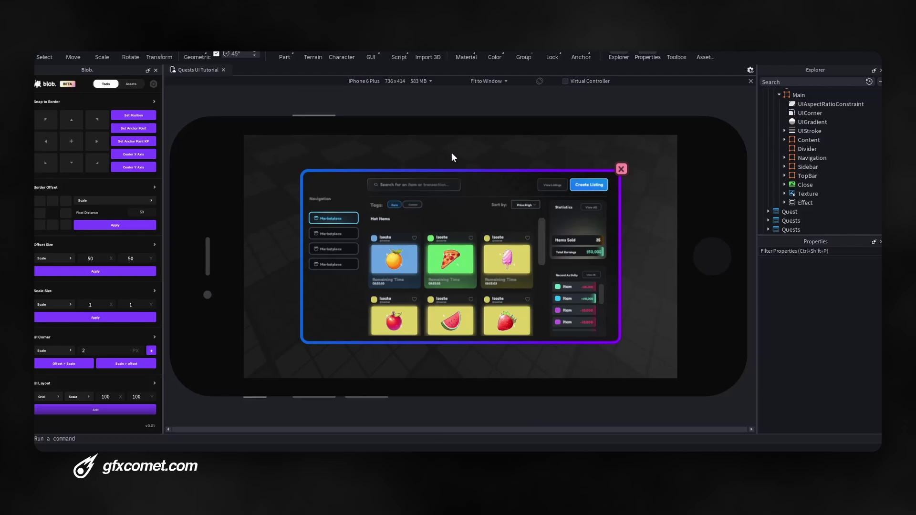
click(396, 81)
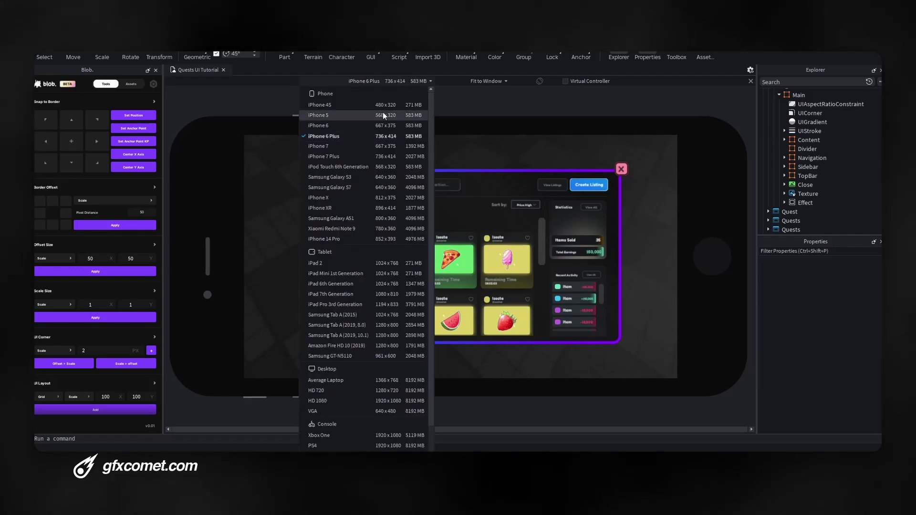
click(382, 114)
click(385, 81)
click(381, 190)
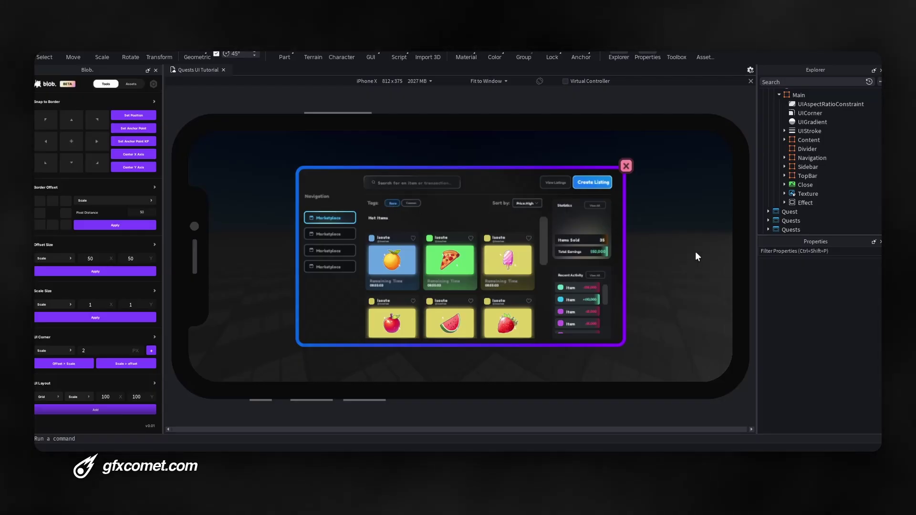
click(491, 83)
click(497, 102)
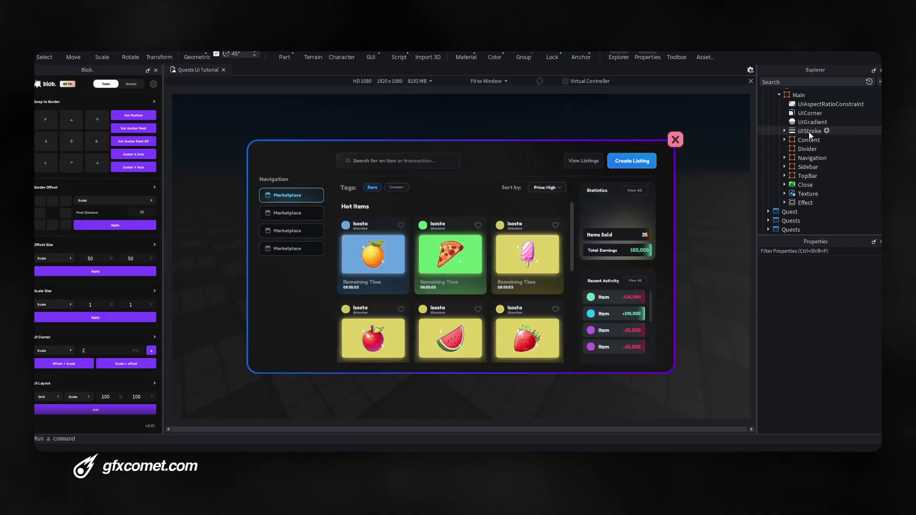
Set the Main frame's UIStroke to ScaledSize stroke sizing with a thickness of 0.01
click(809, 131)
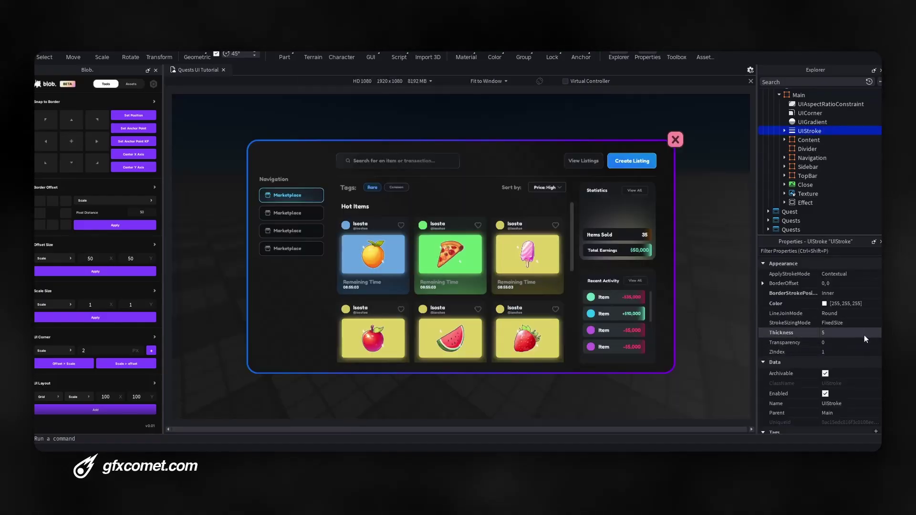
click(855, 322)
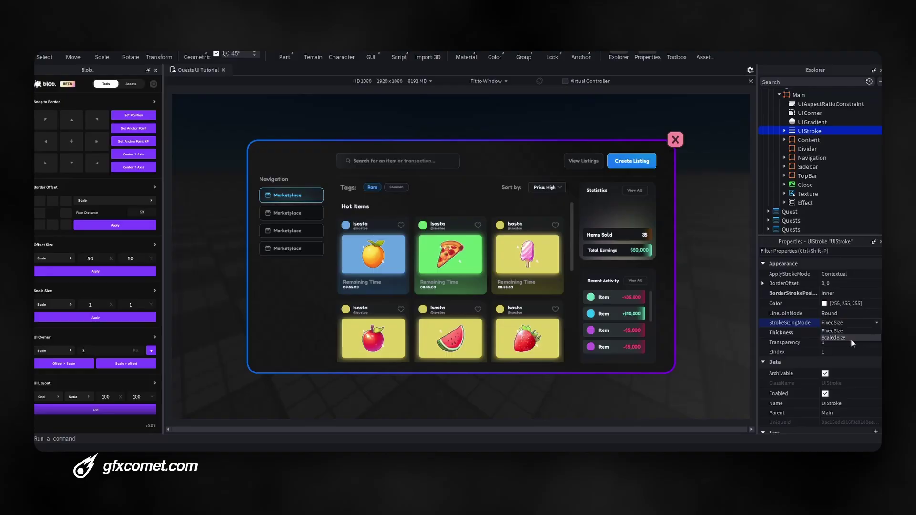
click(835, 337)
click(842, 334)
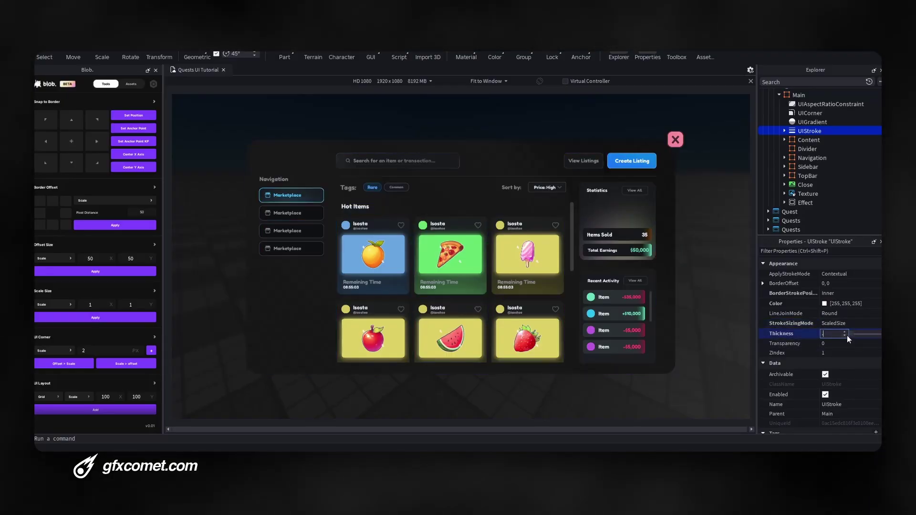
text(.05)
key(BackSpace)
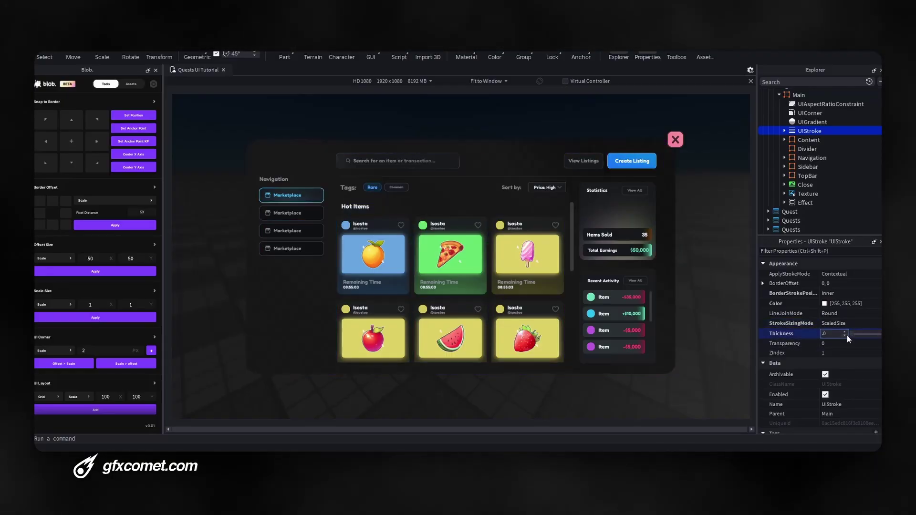
text(1)
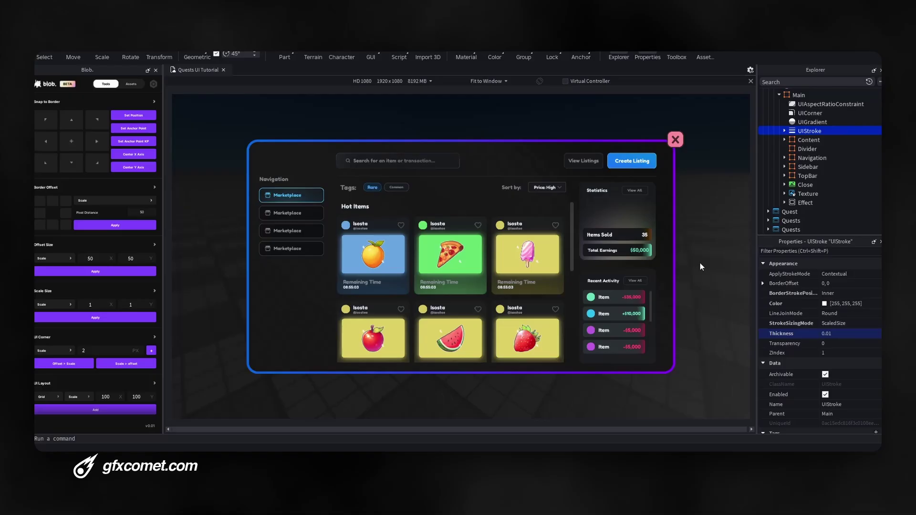
Preview the scaled stroke on iPhone 5 and iPhone X screens, switching the preview to actual resolution
click(394, 82)
click(379, 116)
click(434, 145)
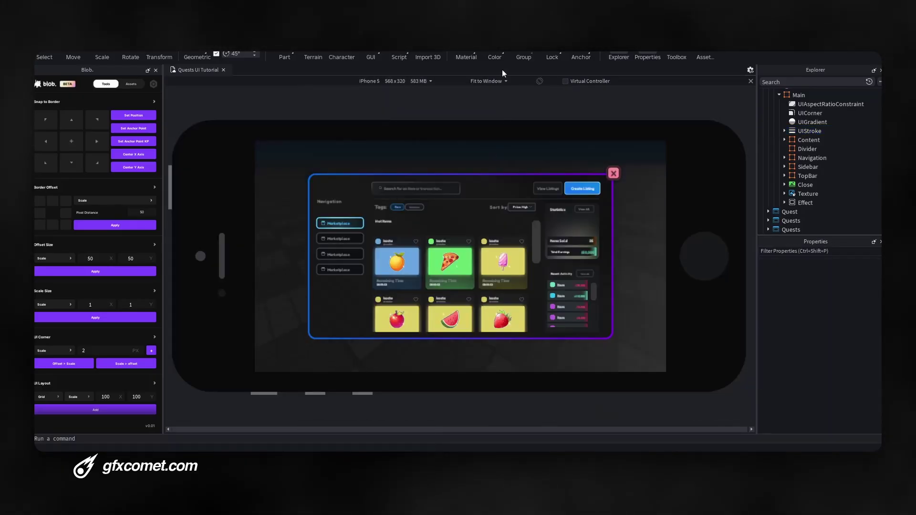
click(489, 81)
click(491, 104)
click(402, 82)
click(393, 86)
click(394, 82)
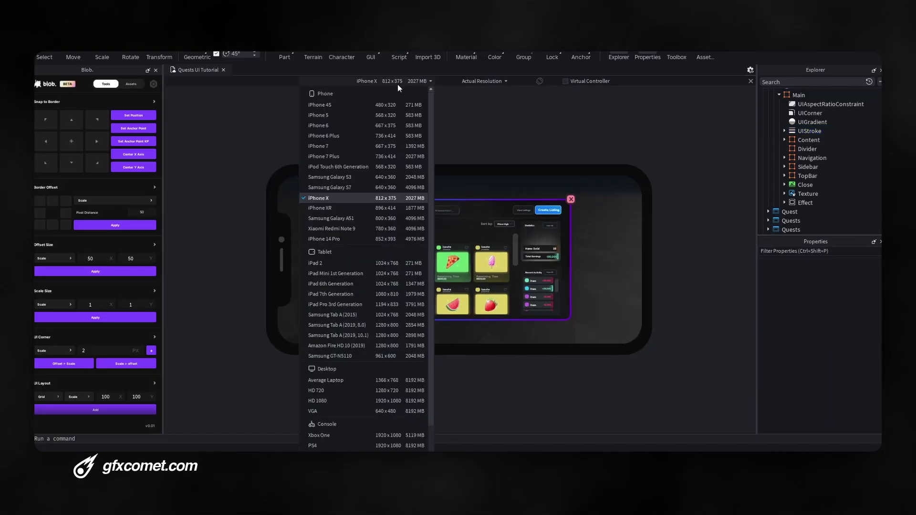
click(406, 82)
click(414, 84)
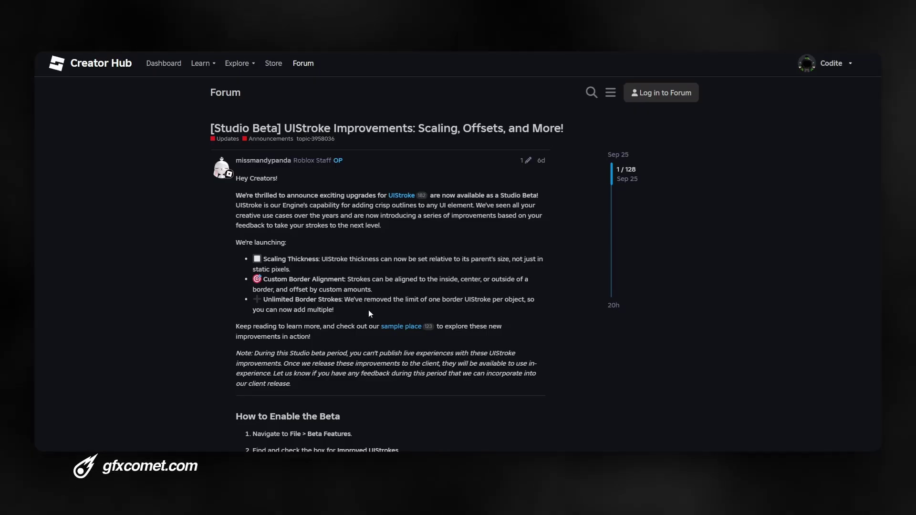
Switch to the Creator Hub forum and read the UIStroke Improvements announcement through How to Enable the Beta
drag(368, 313, 340, 310)
click(340, 311)
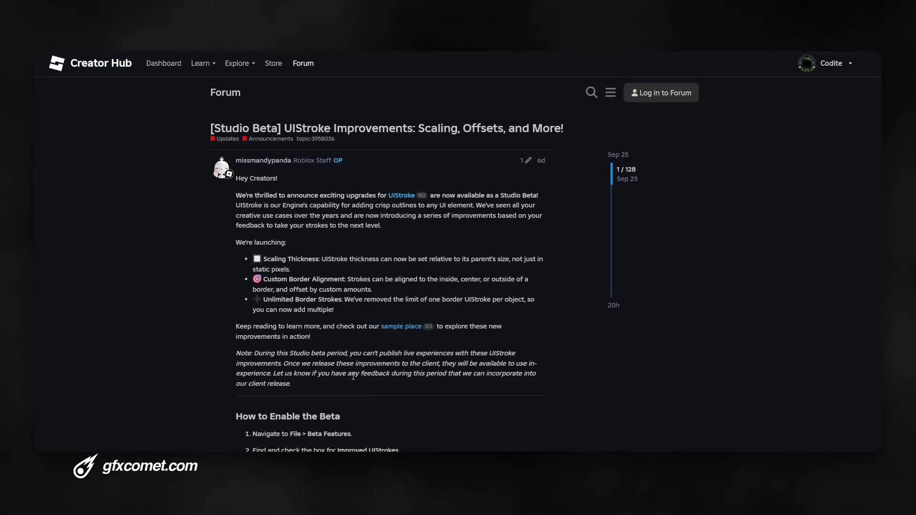
scroll(296, 375, down, 3)
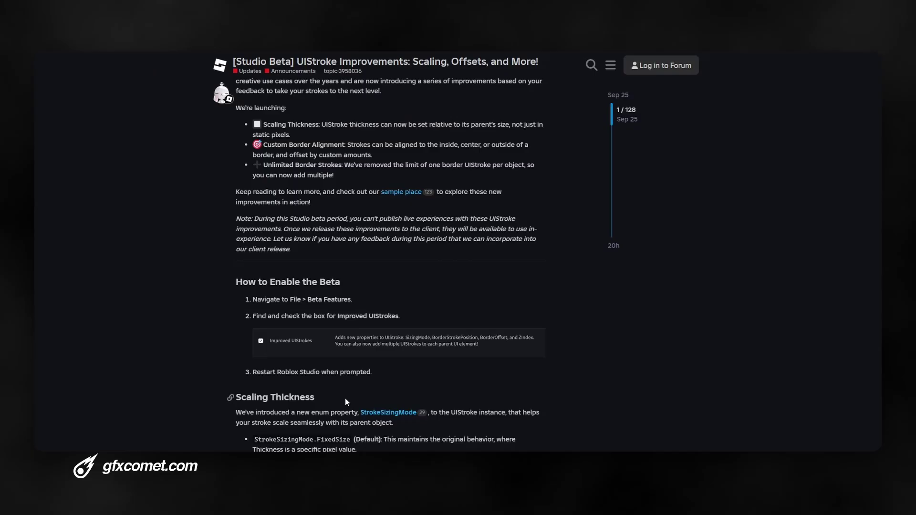
scroll(353, 397, down, 2)
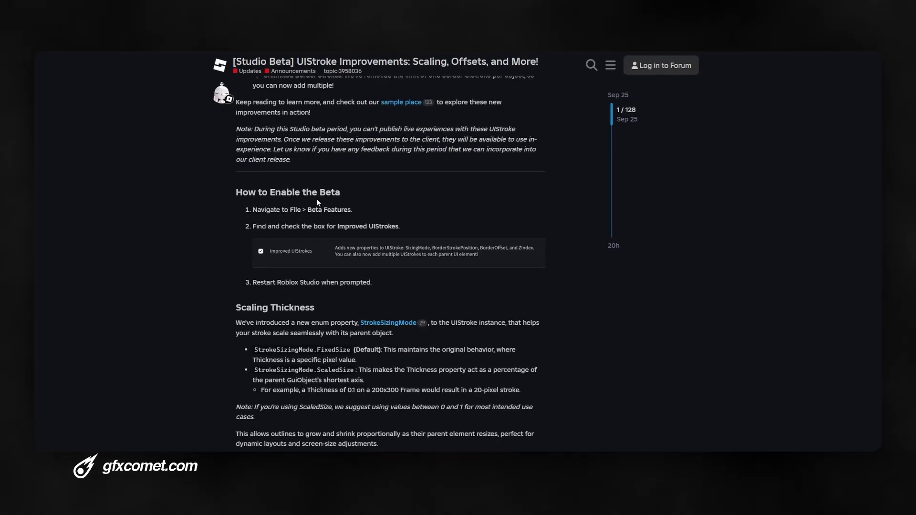
mouse_move(284, 258)
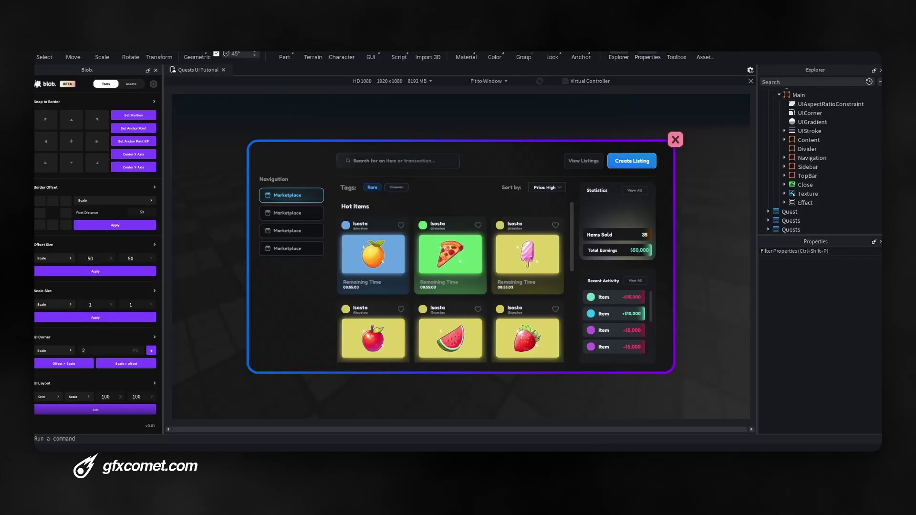
Switch to Roblox Studio, check the Improved UIStrokes entry in the beta features list, and close the list without saving
click(42, 54)
click(54, 212)
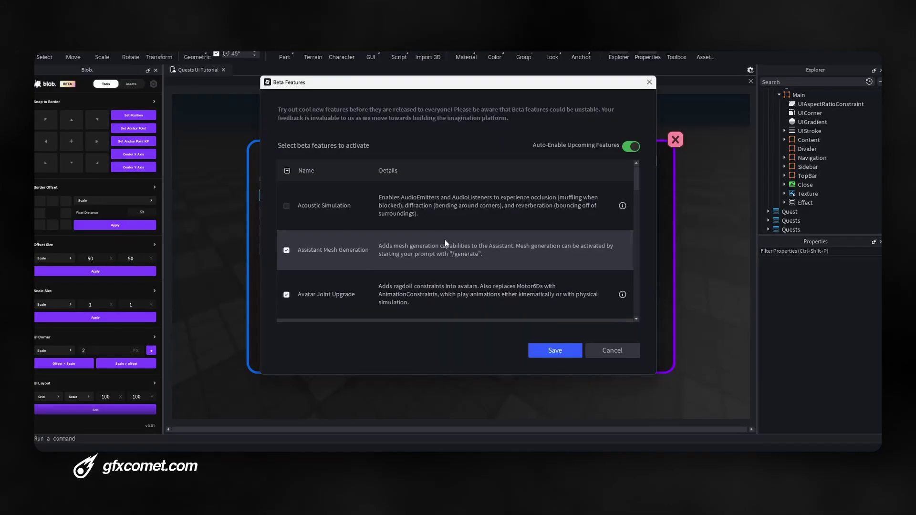
drag(637, 180, 637, 237)
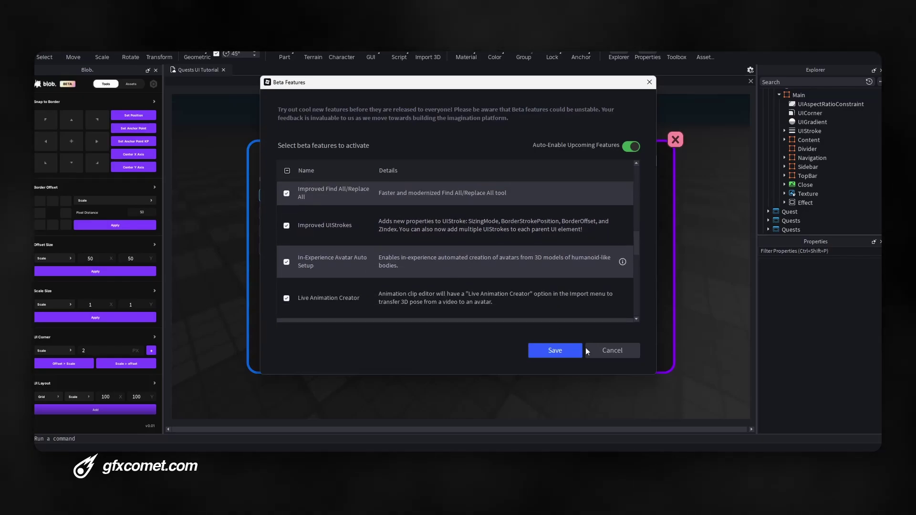
click(614, 350)
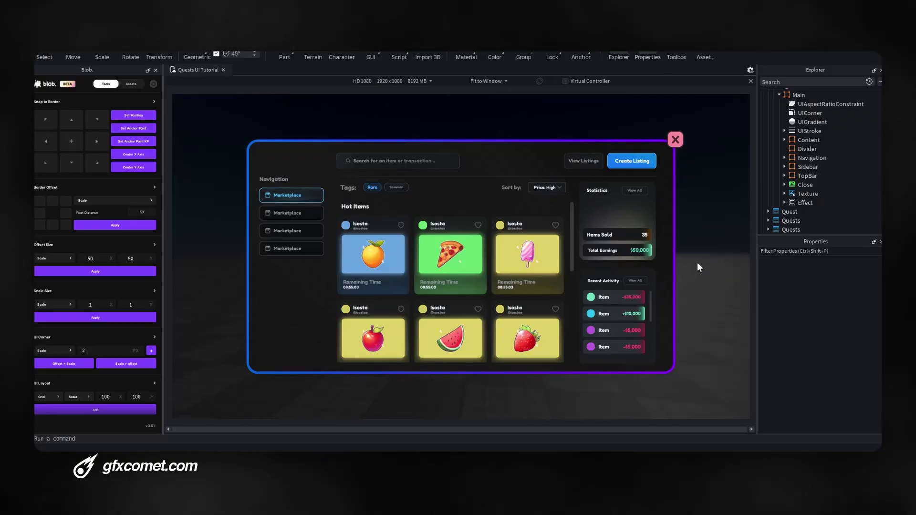
Select the Main frame's UIStroke in Studio and read the forum announcement's Scaling Thickness section
click(811, 131)
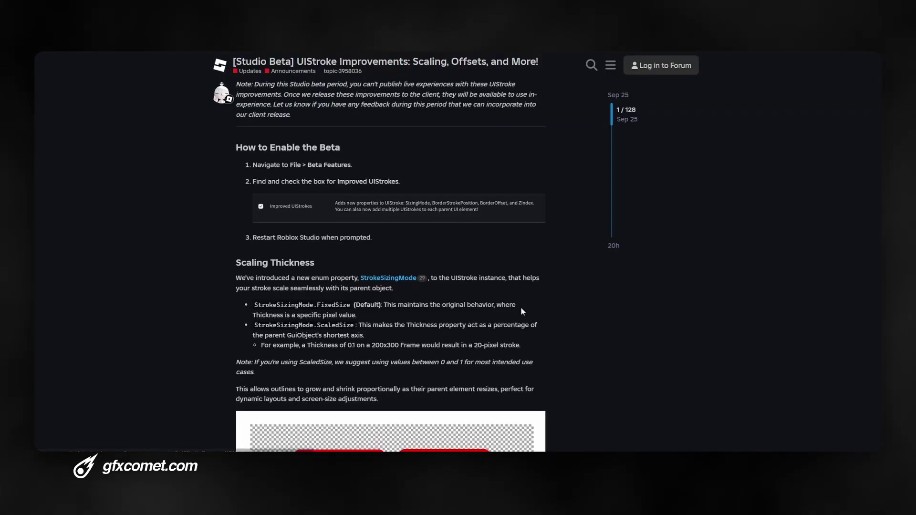
scroll(525, 309, up, 1)
scroll(530, 310, down, 1)
scroll(533, 307, down, 1)
scroll(304, 301, down, 1)
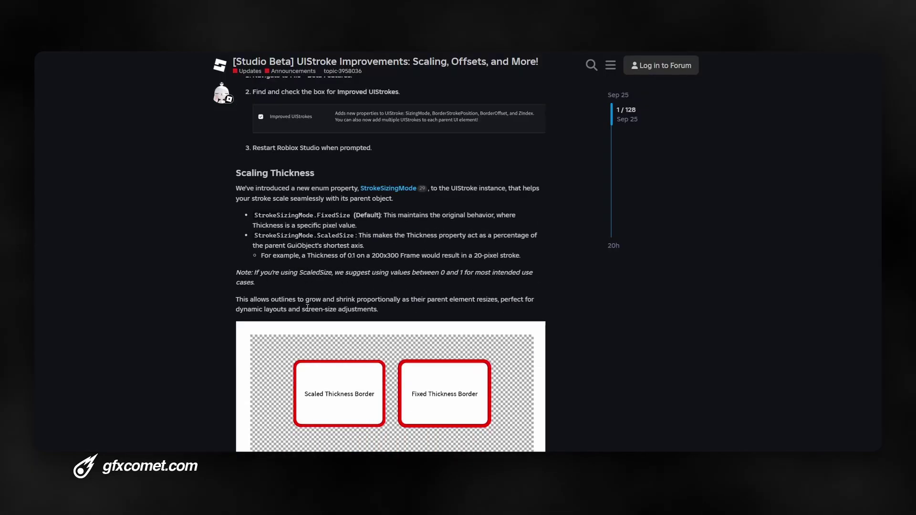
scroll(217, 274, down, 1)
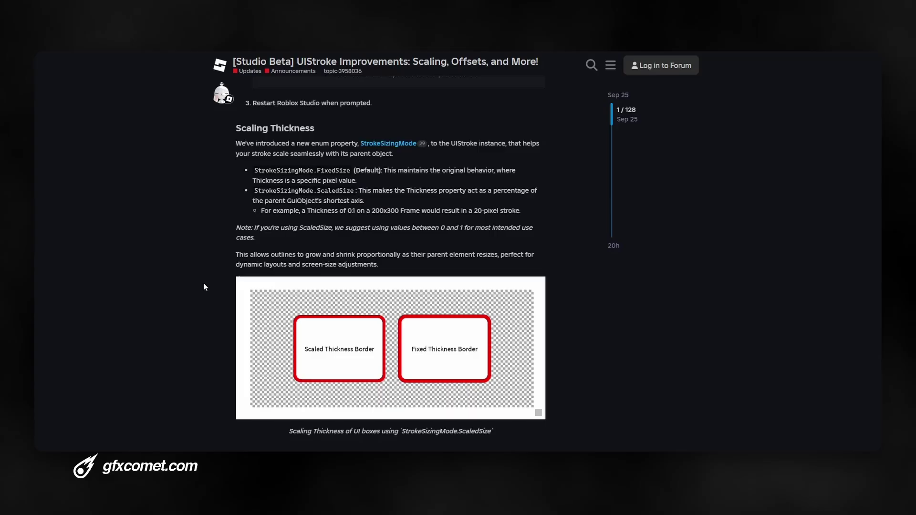
scroll(325, 309, down, 1)
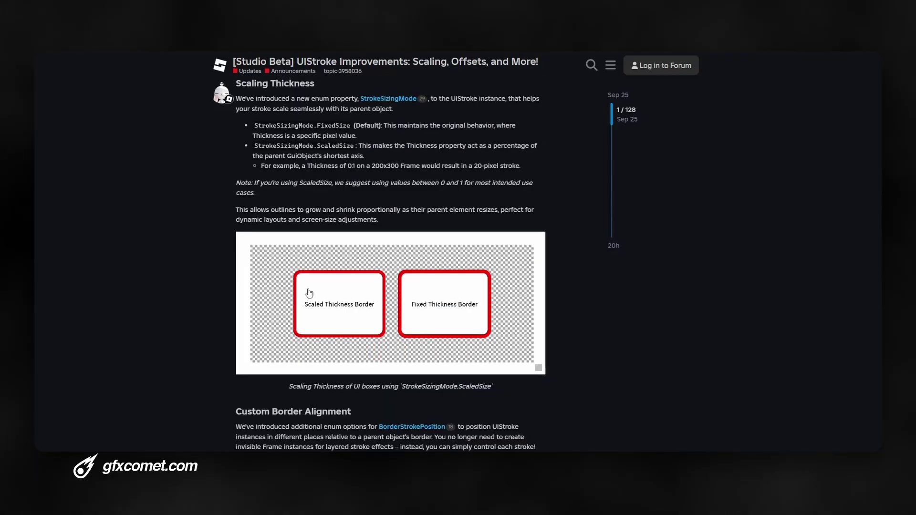
Read the forum announcement's Custom Border Alignment, BorderOffset, Unlimited Strokes and Release Notes sections, then return toward the start of the post
scroll(365, 319, down, 6)
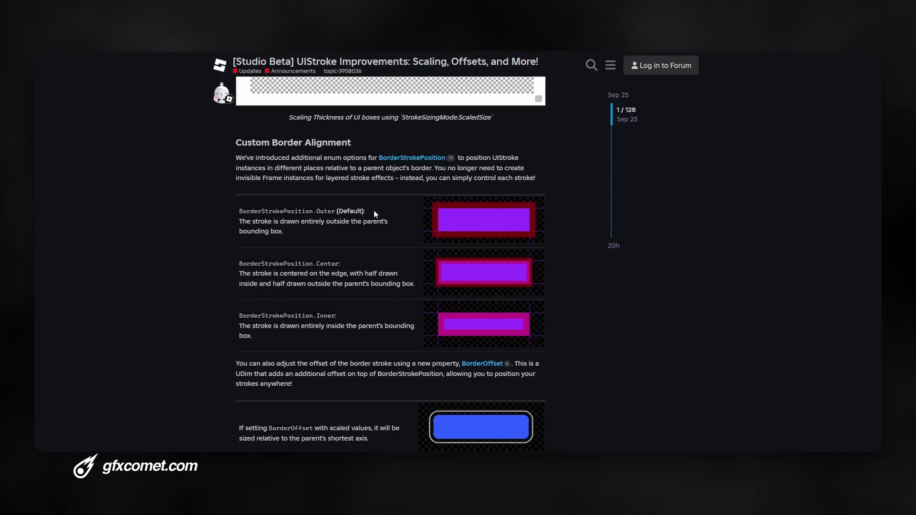
scroll(574, 352, down, 4)
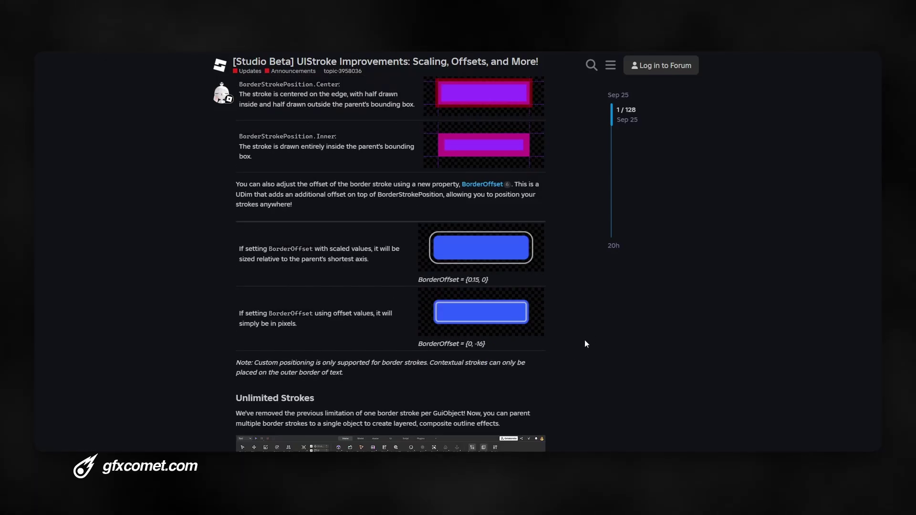
scroll(585, 340, down, 1)
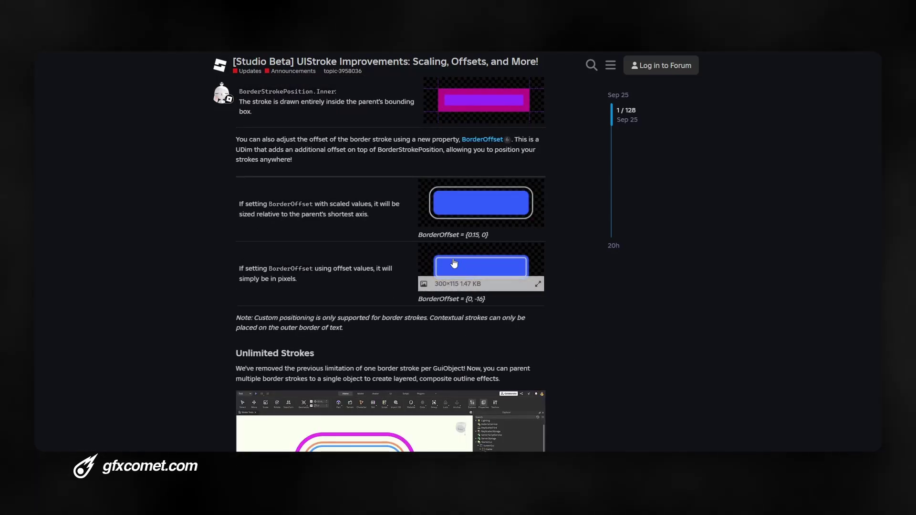
scroll(651, 358, down, 1)
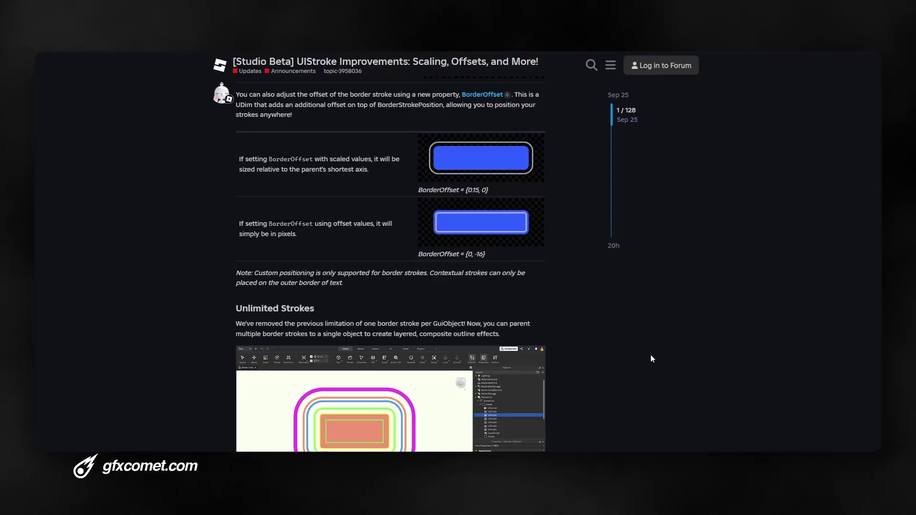
scroll(600, 342, down, 3)
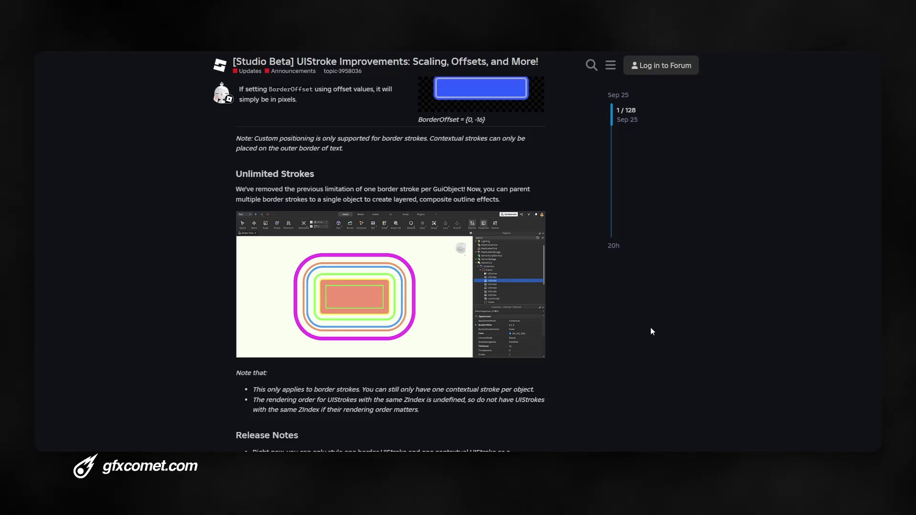
scroll(653, 318, down, 4)
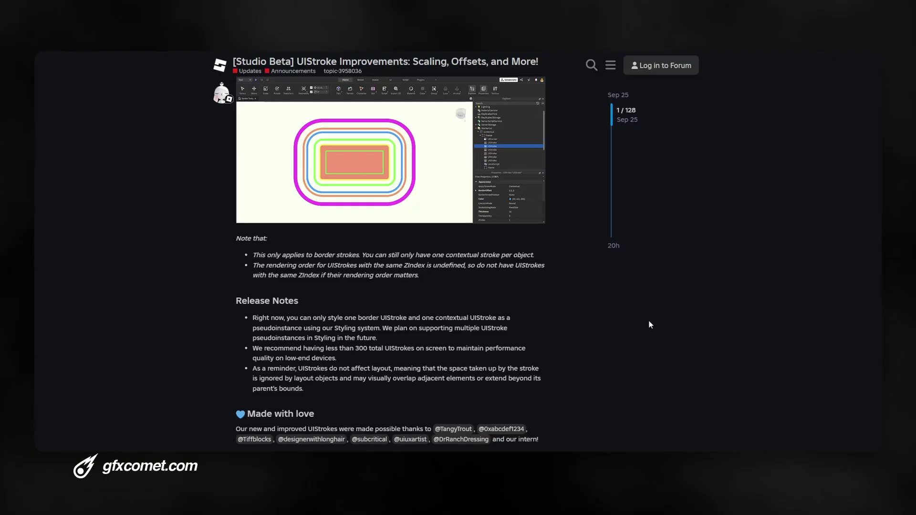
scroll(647, 319, down, 1)
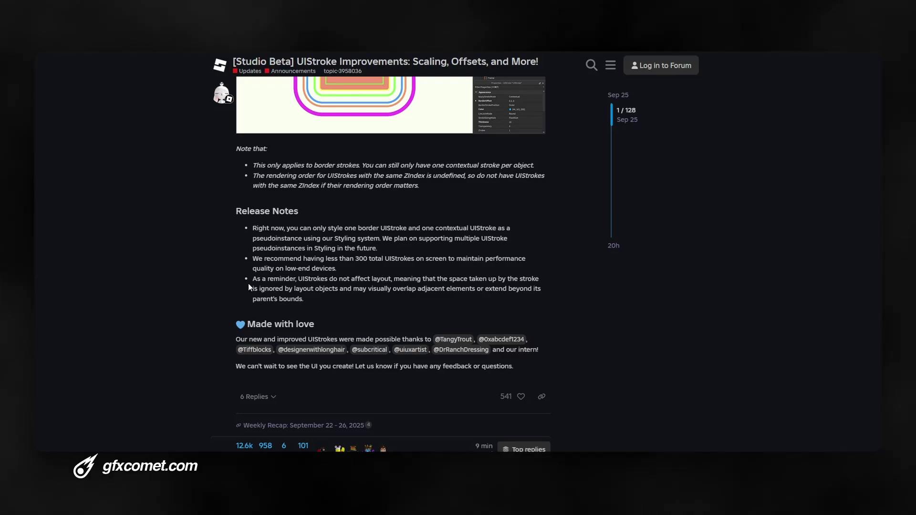
scroll(477, 380, down, 4)
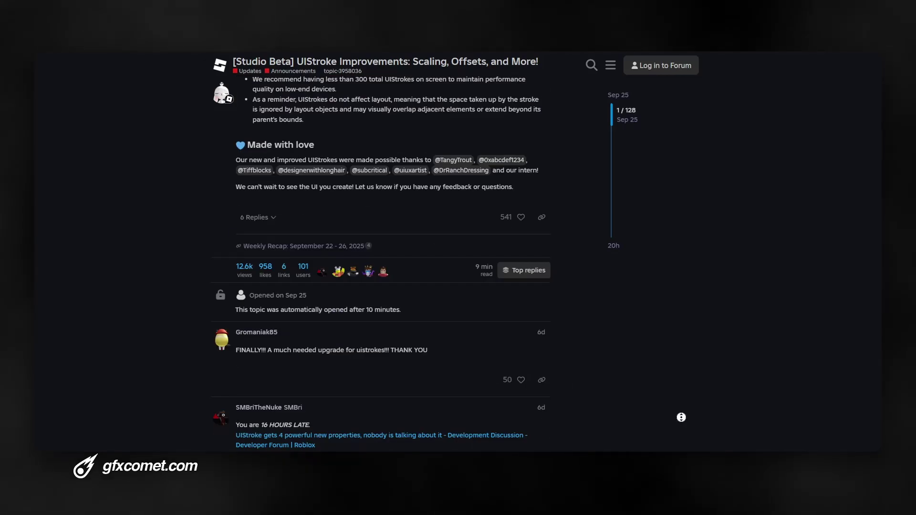
scroll(681, 417, up, 15)
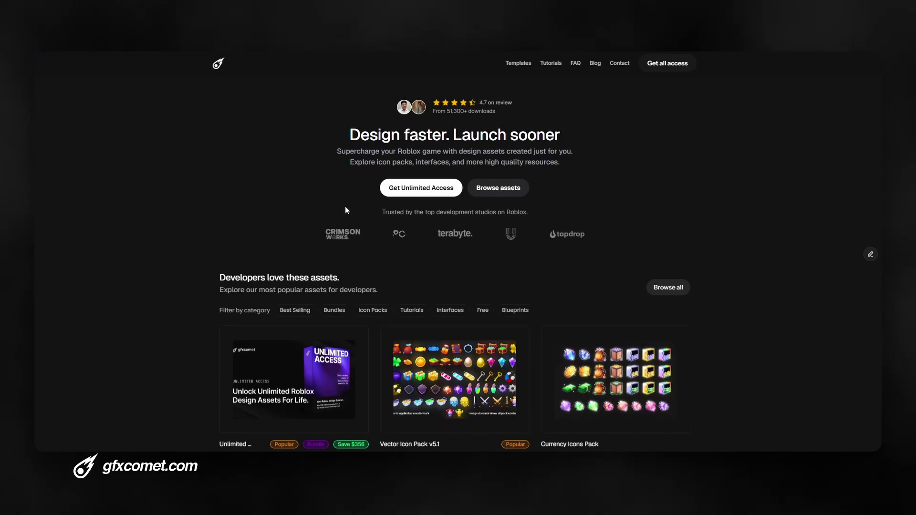
Switch to the gfxcomet website, browse the home page's asset, interface and tutorial sections, and open the full Tutorials listing
scroll(343, 247, down, 5)
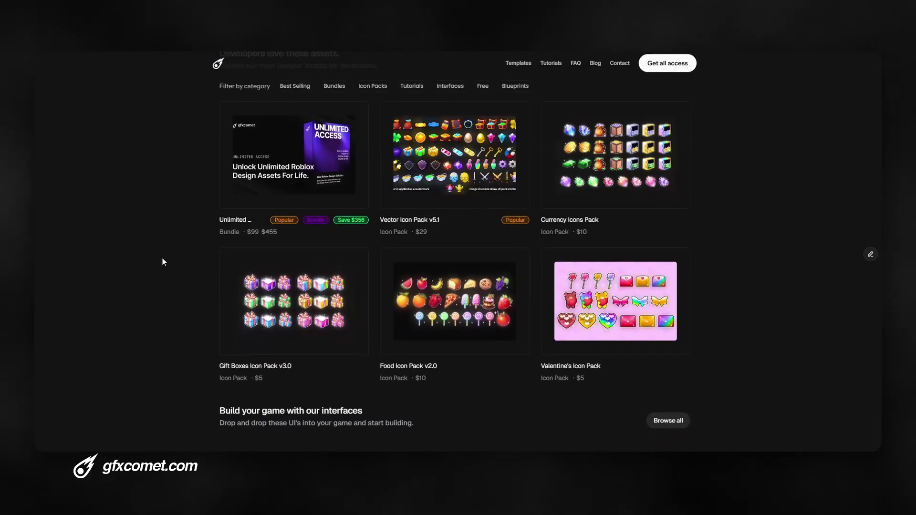
scroll(162, 258, up, 1)
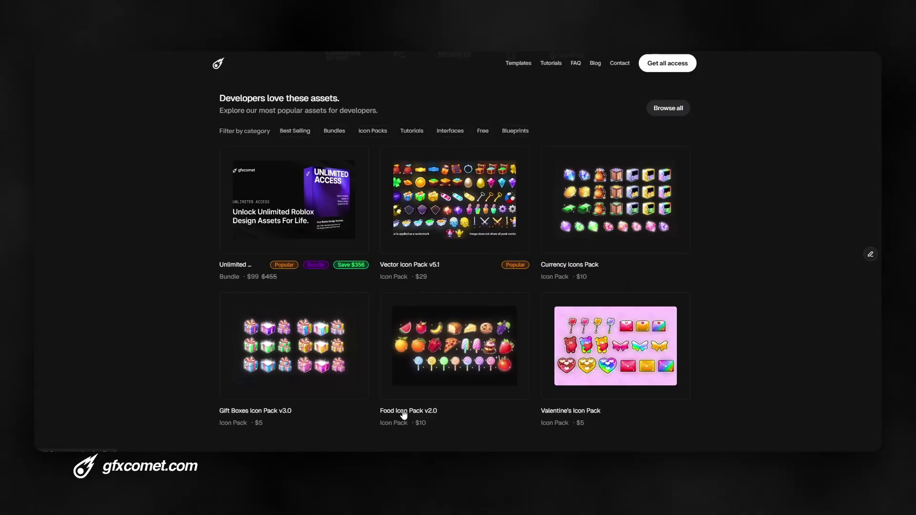
scroll(527, 395, down, 8)
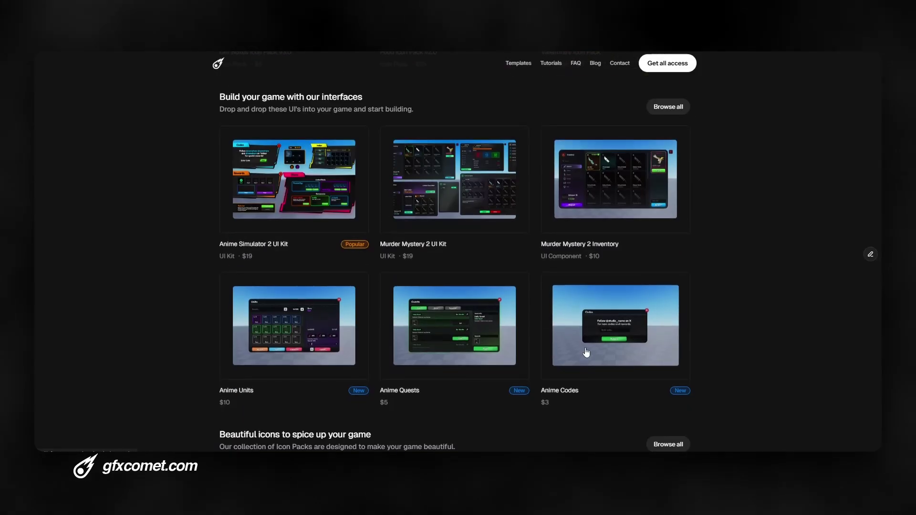
scroll(587, 352, down, 10)
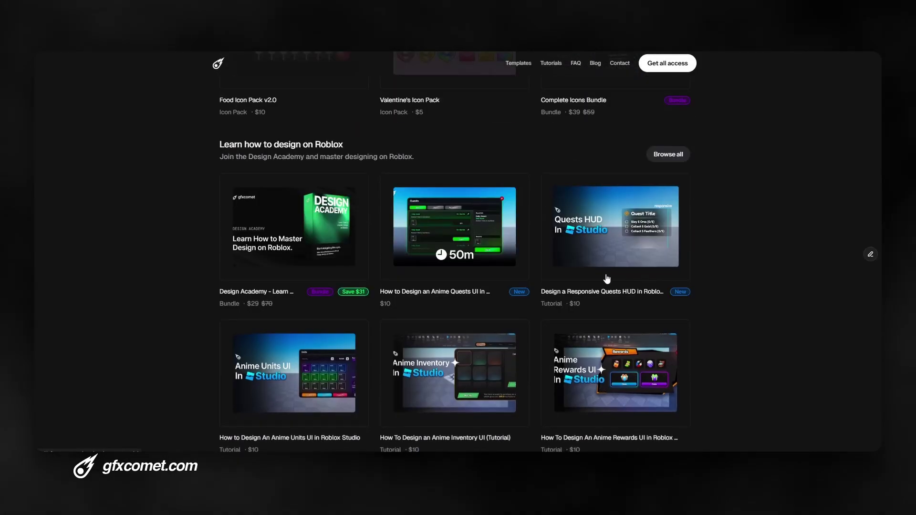
scroll(617, 280, down, 1)
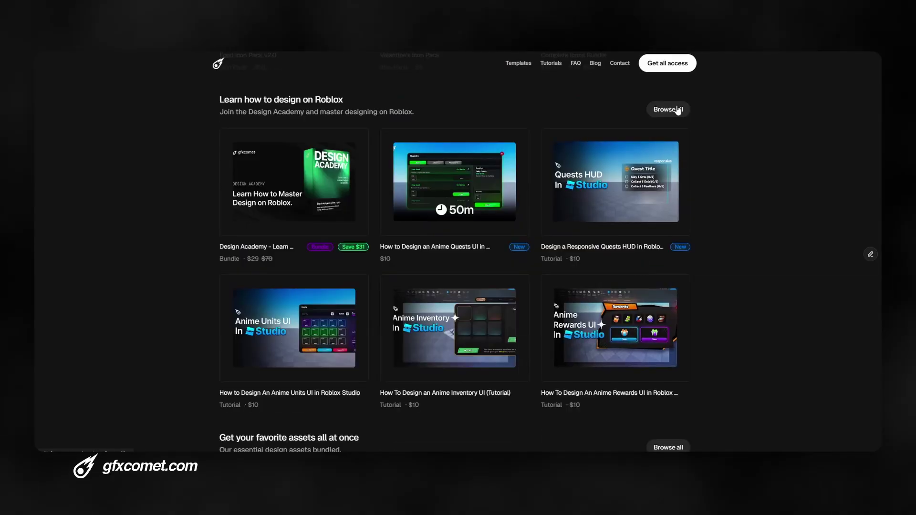
click(676, 110)
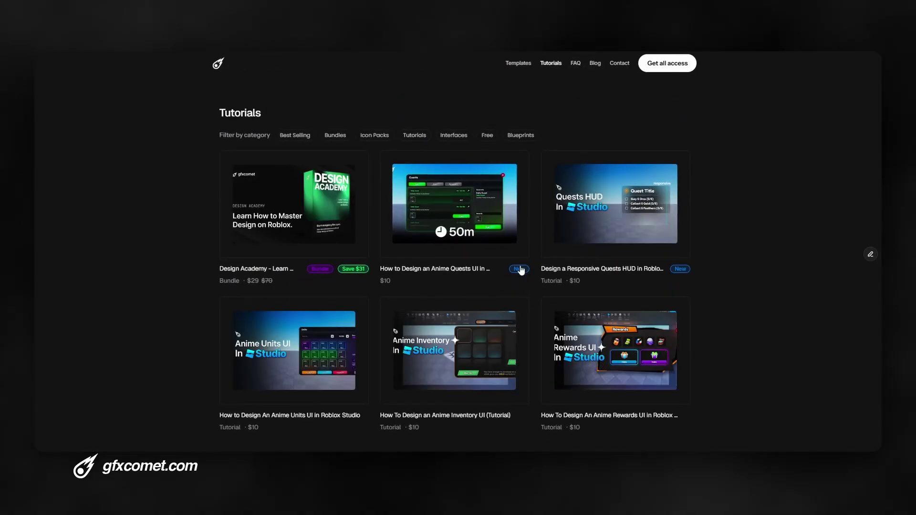
scroll(518, 277, down, 3)
scroll(520, 286, up, 3)
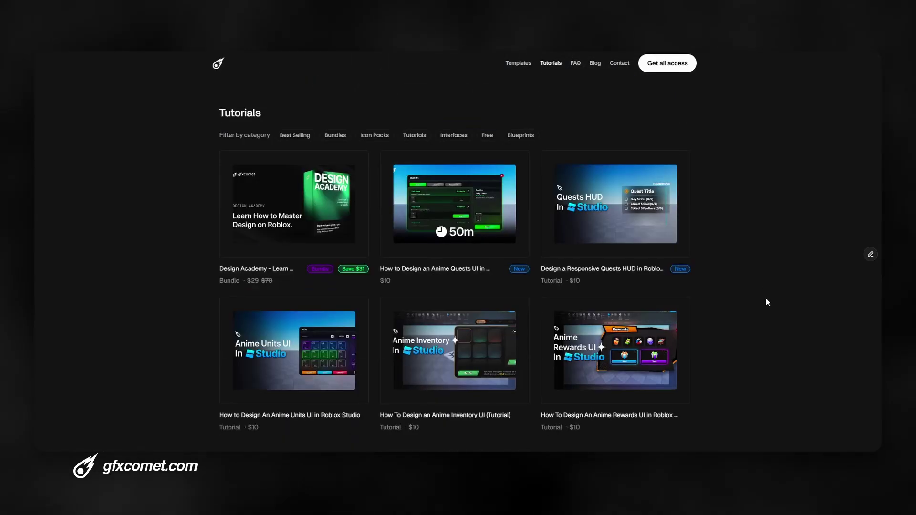